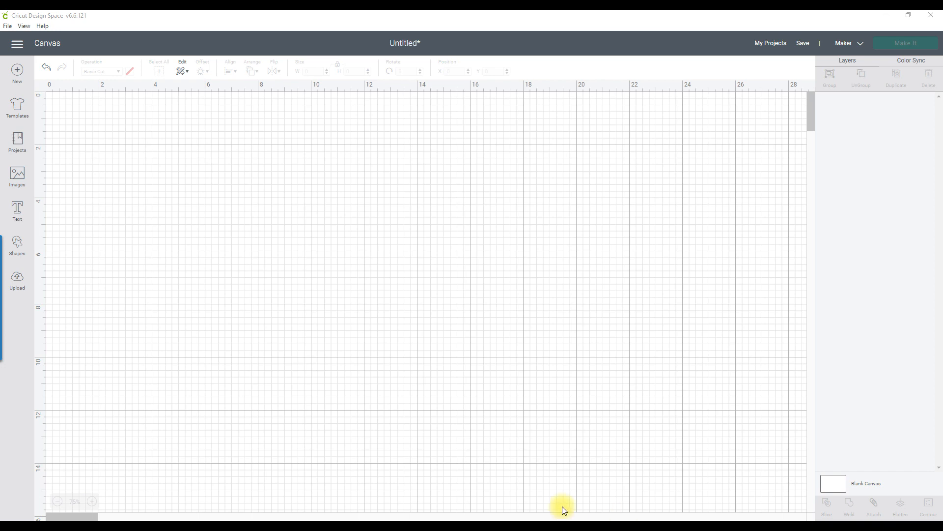
Search the image library for RUNNER
click(15, 176)
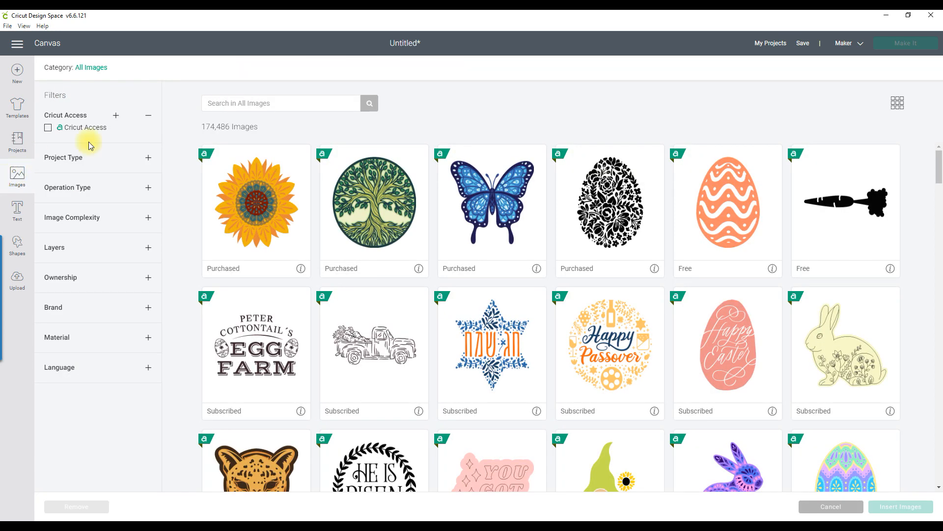
click(302, 103)
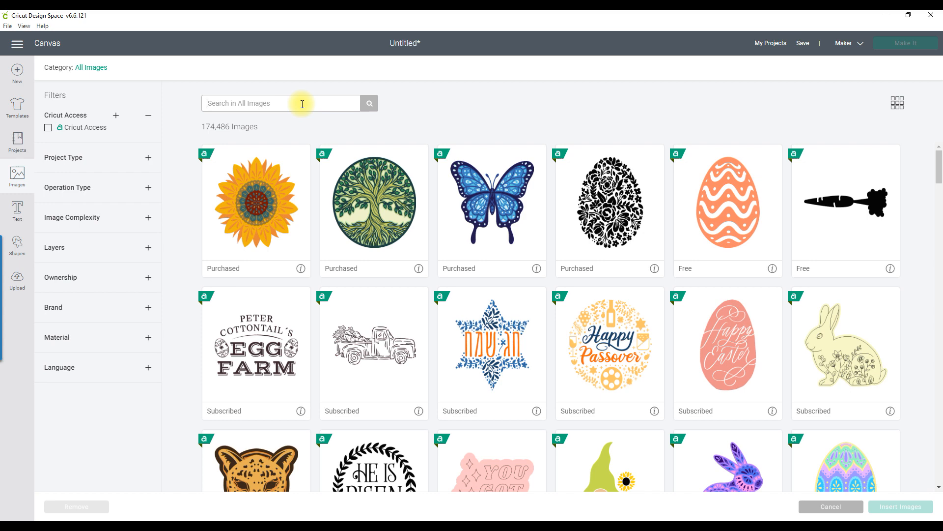
text(RUNNER)
key(Return)
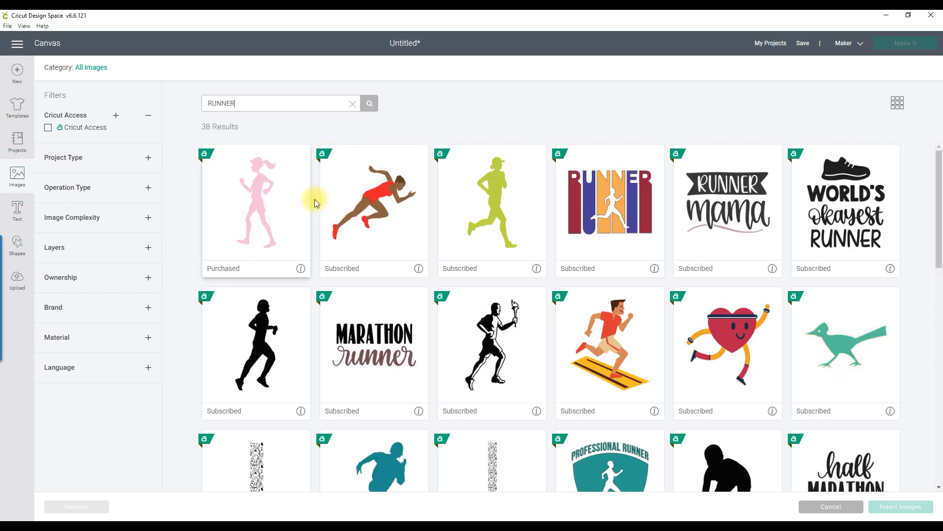
Insert the image of the sprinting woman in red and move it aside to the lower-right area of the canvas
click(371, 192)
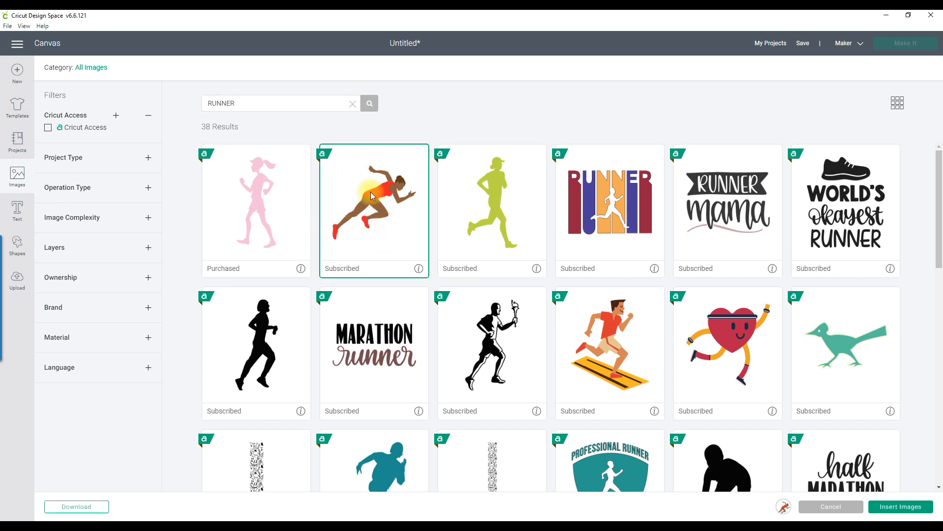
click(903, 511)
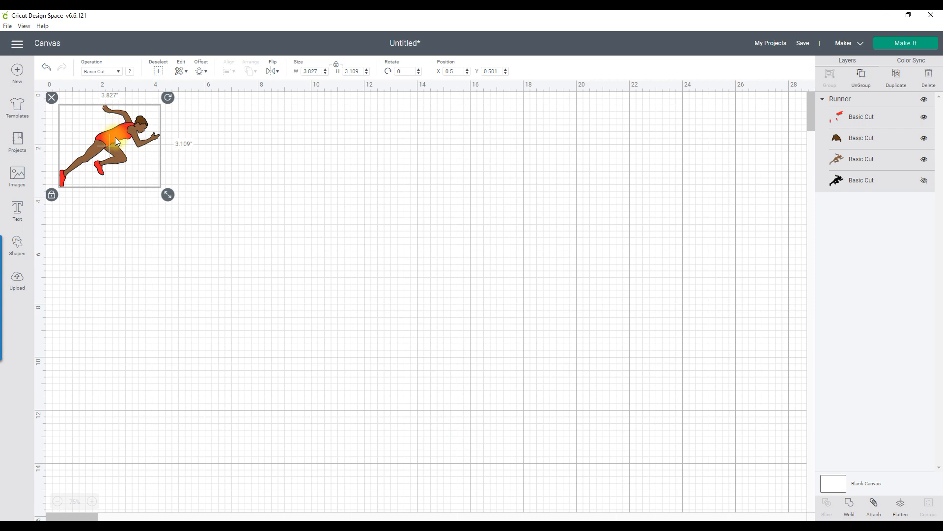
drag(116, 141, 725, 367)
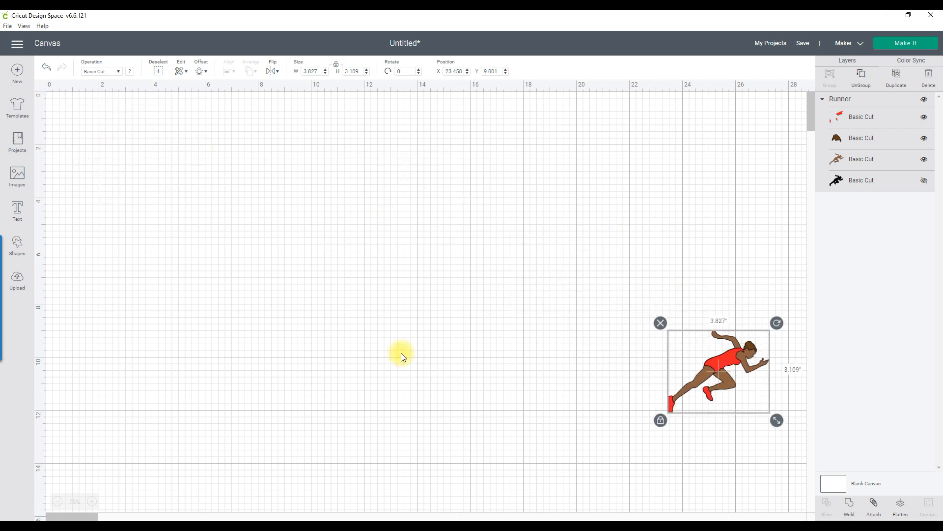
click(336, 301)
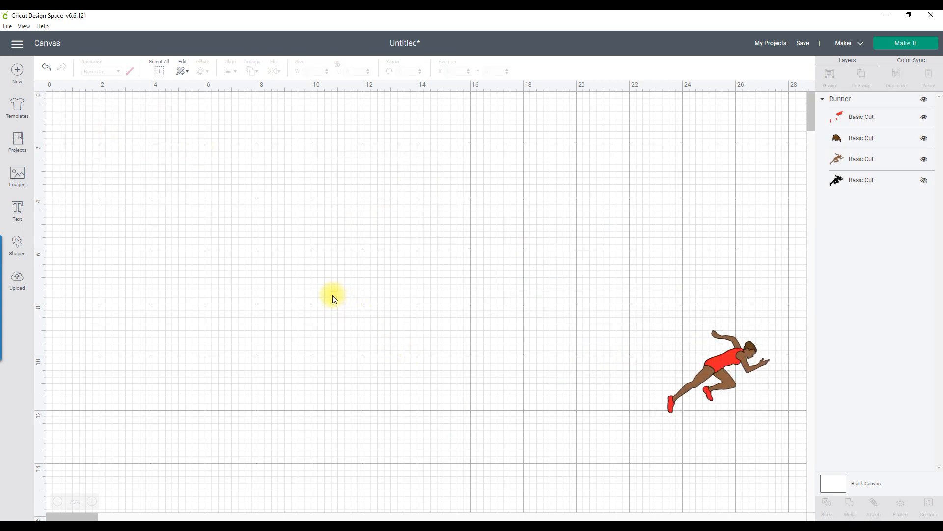
Add a text object reading RUN in capital letters
click(14, 211)
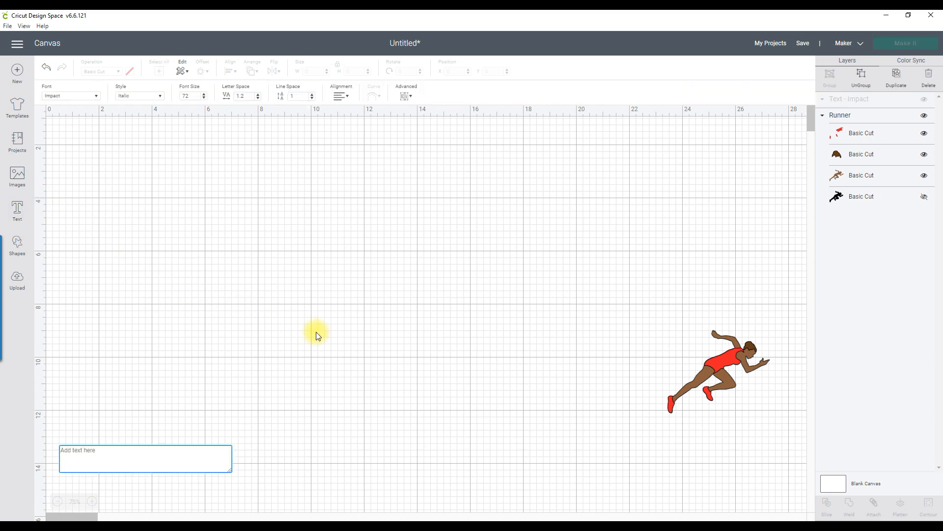
text(run)
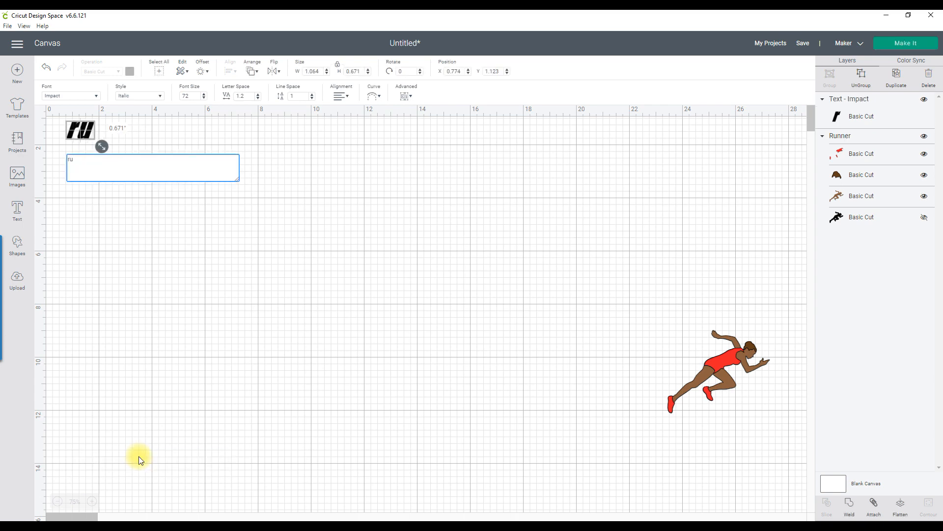
click(139, 456)
key(Caps_Lock)
text(RUN)
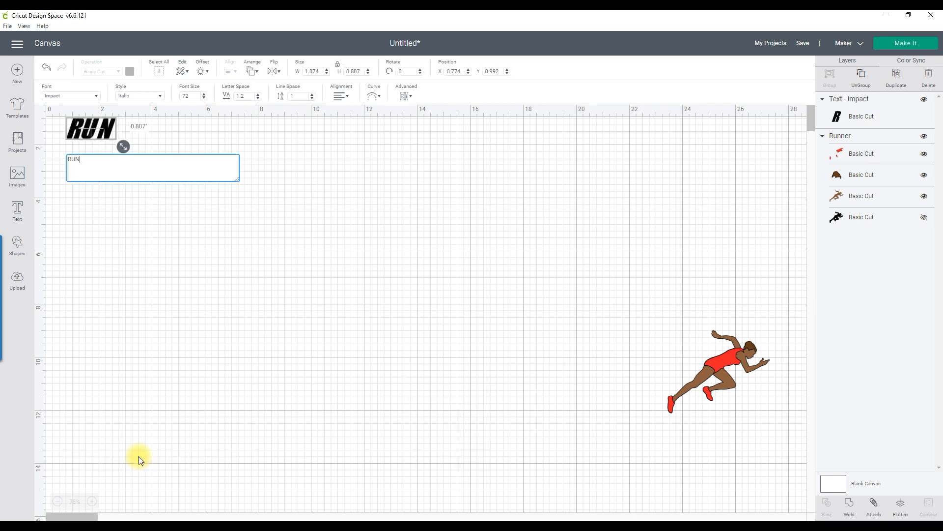
Enlarge the RUN text to about 8.75 inches wide and place it near the middle of the canvas
click(135, 350)
drag(107, 129, 560, 354)
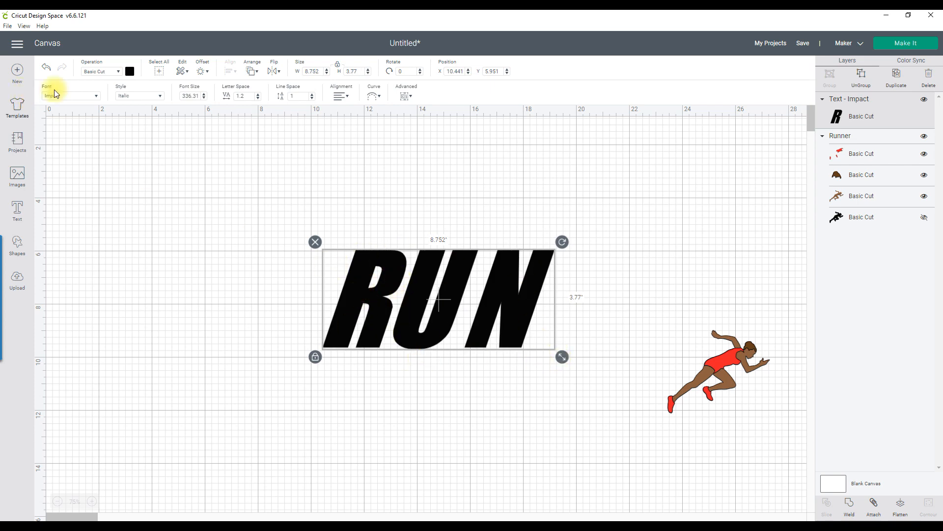
drag(340, 275, 318, 265)
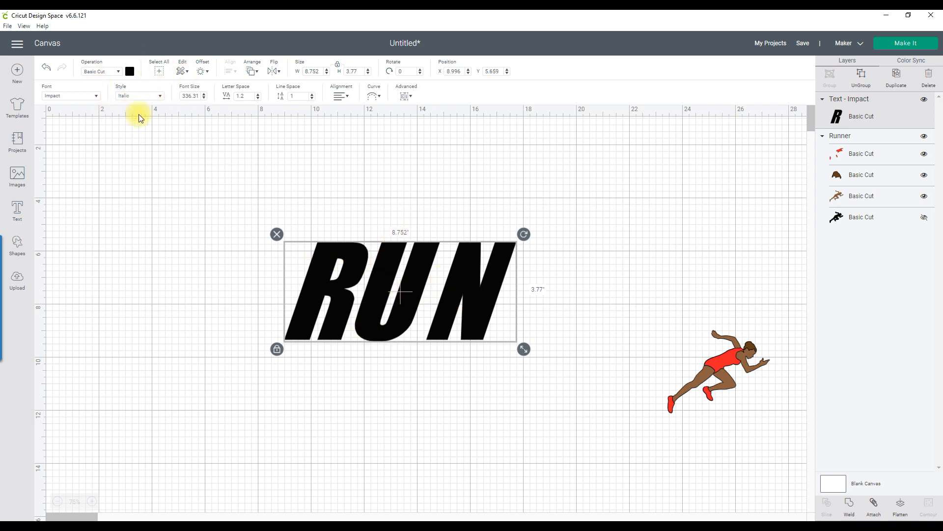
Try the Regular, Bold and Italic styles on the RUN text
click(160, 97)
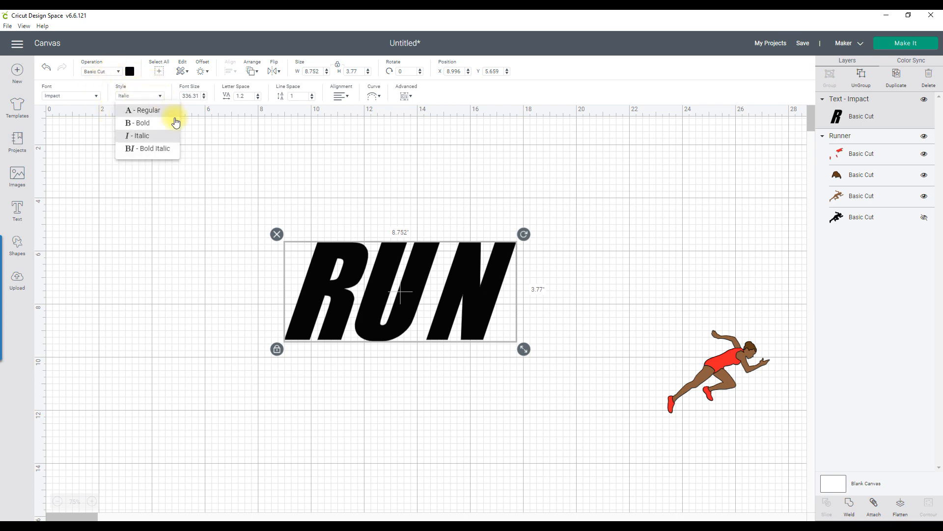
click(155, 111)
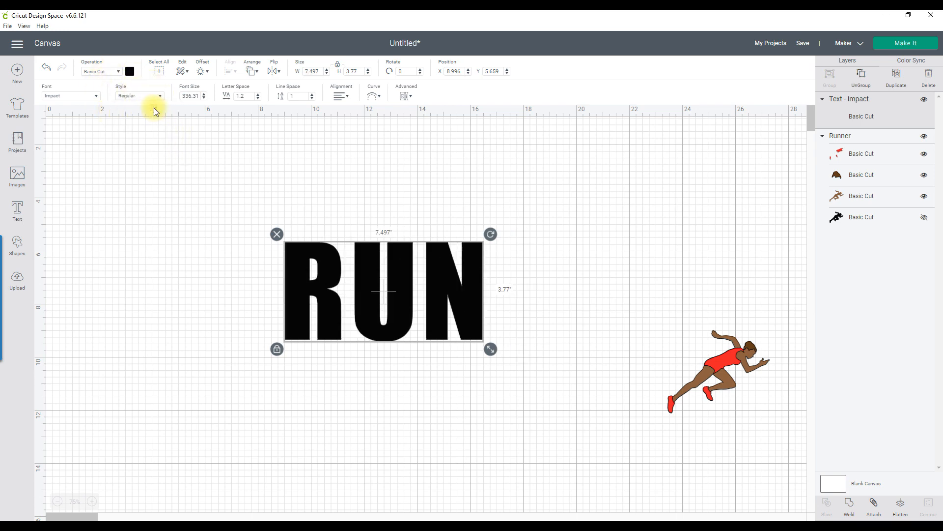
click(161, 96)
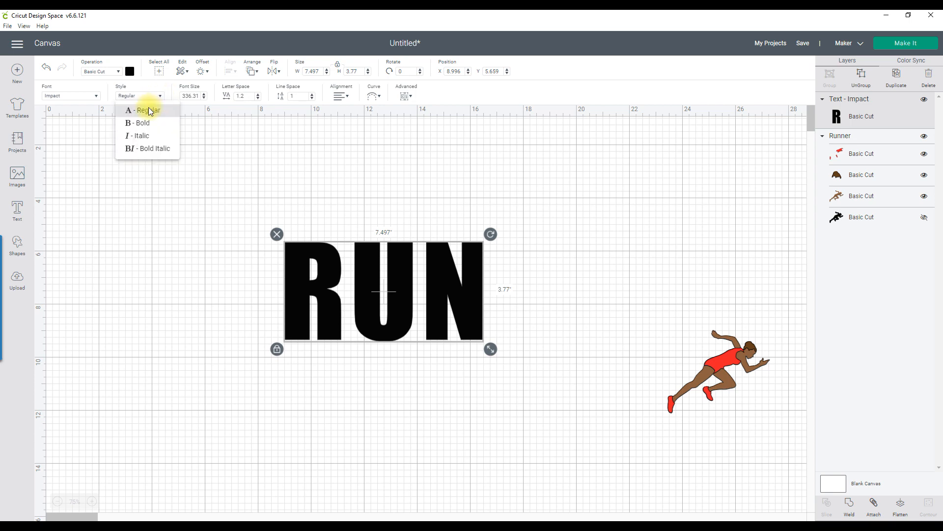
click(134, 122)
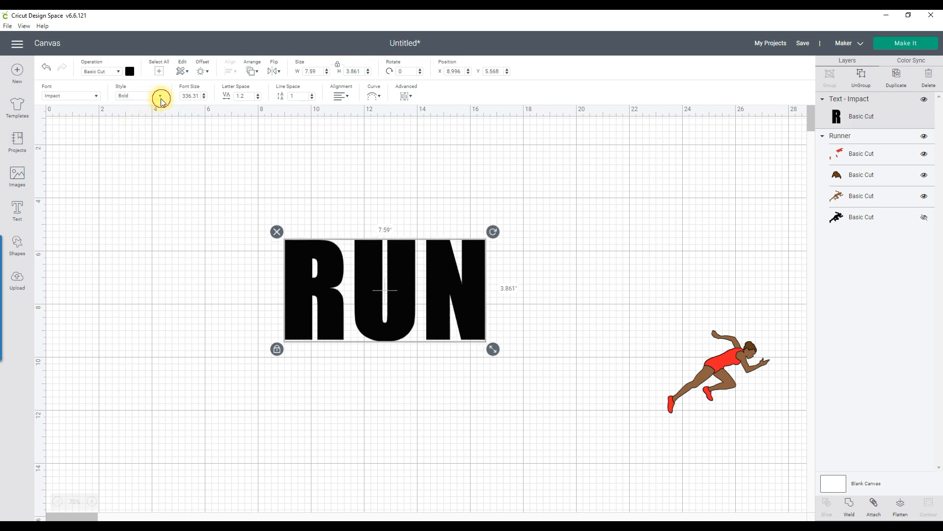
click(161, 97)
click(143, 133)
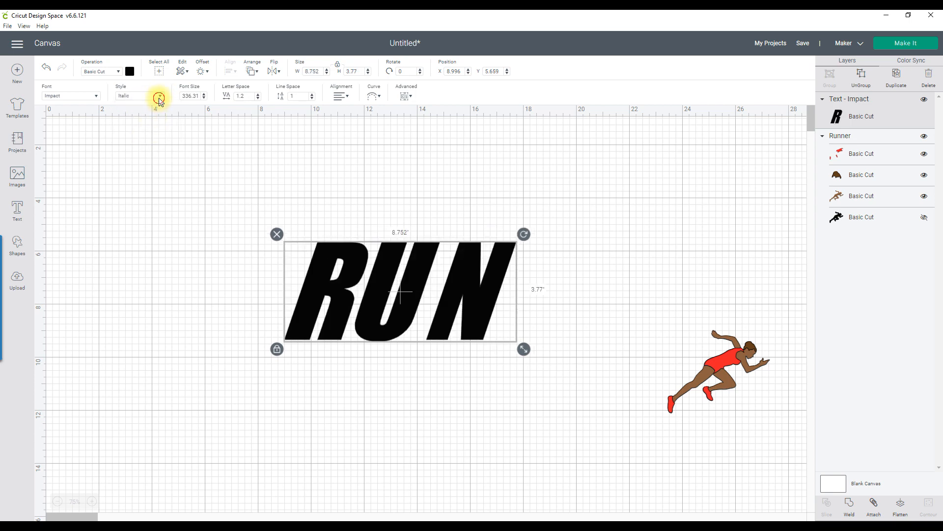
Compare Bold Italic with Regular on the RUN text and leave the style set to Bold Italic
click(159, 99)
click(149, 149)
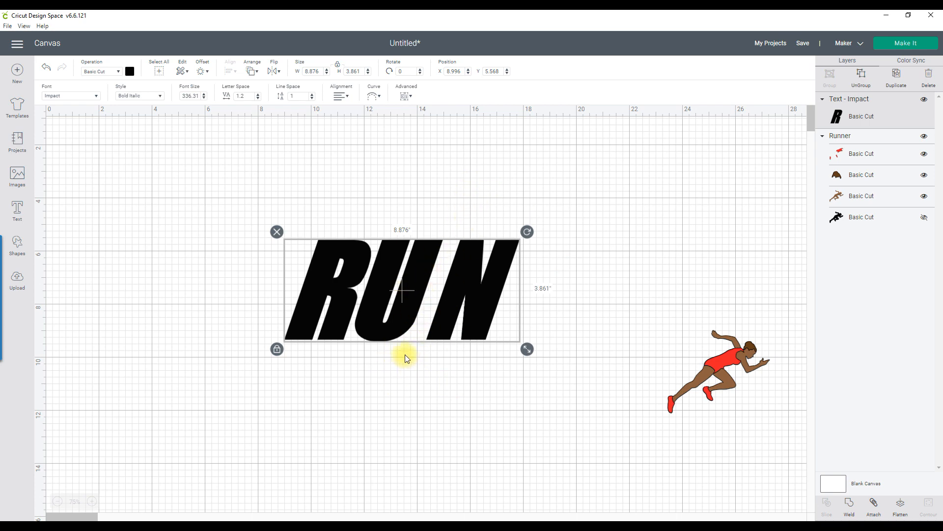
click(142, 97)
click(153, 111)
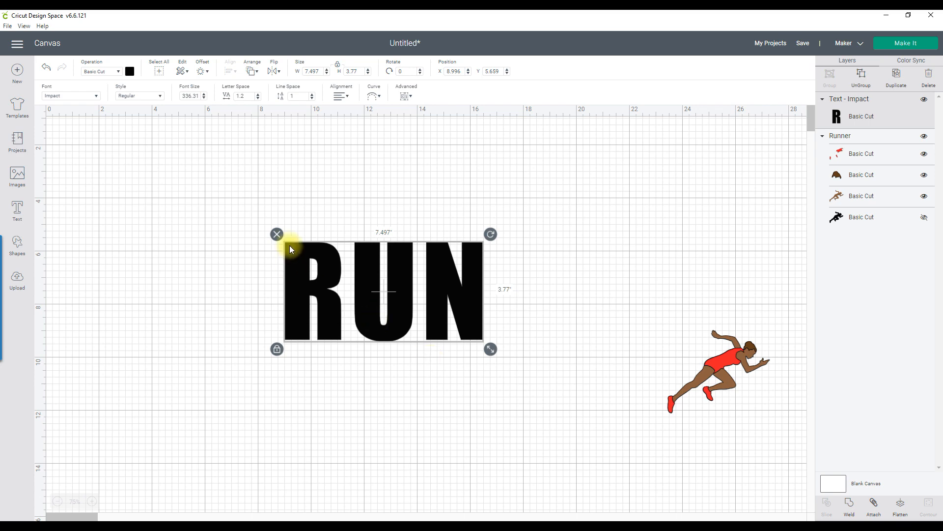
click(159, 96)
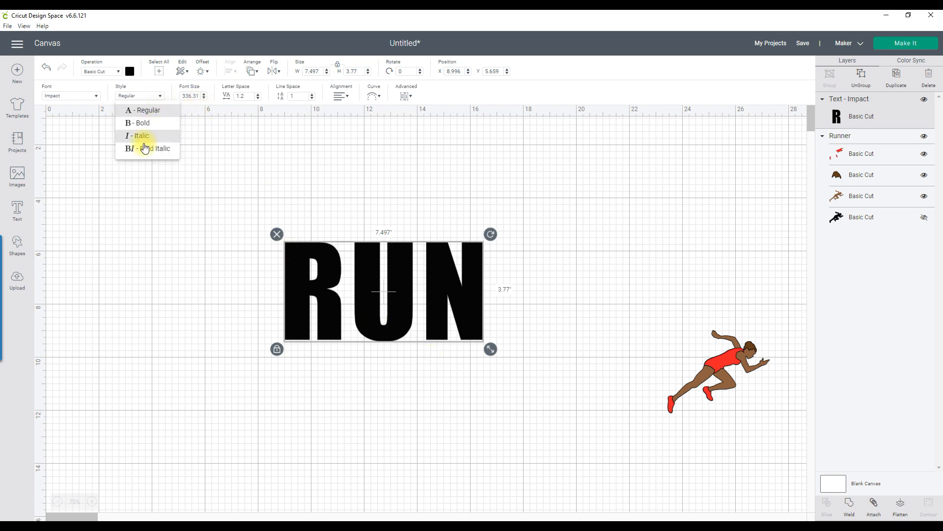
click(148, 148)
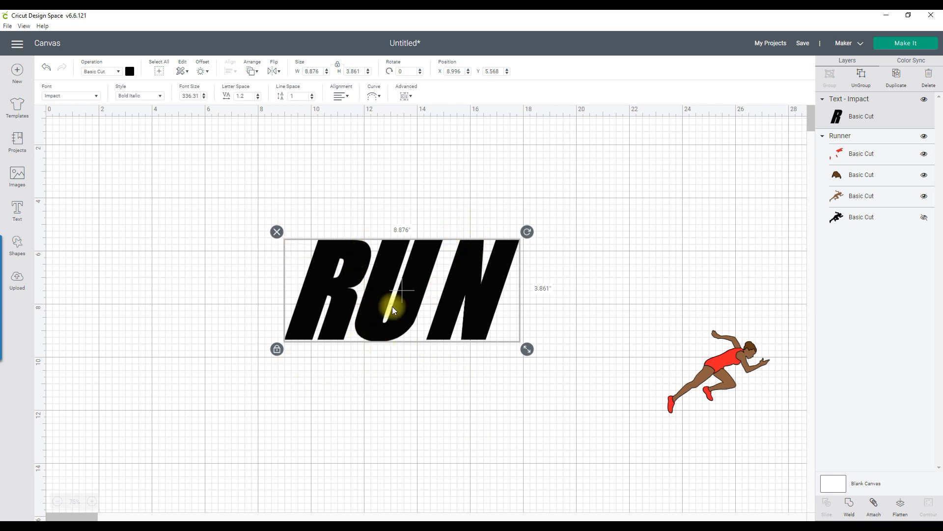
Ungroup the RUN text into separate letters and nudge the N about 0.4 inches left to close the gap beside the U
click(408, 95)
click(431, 111)
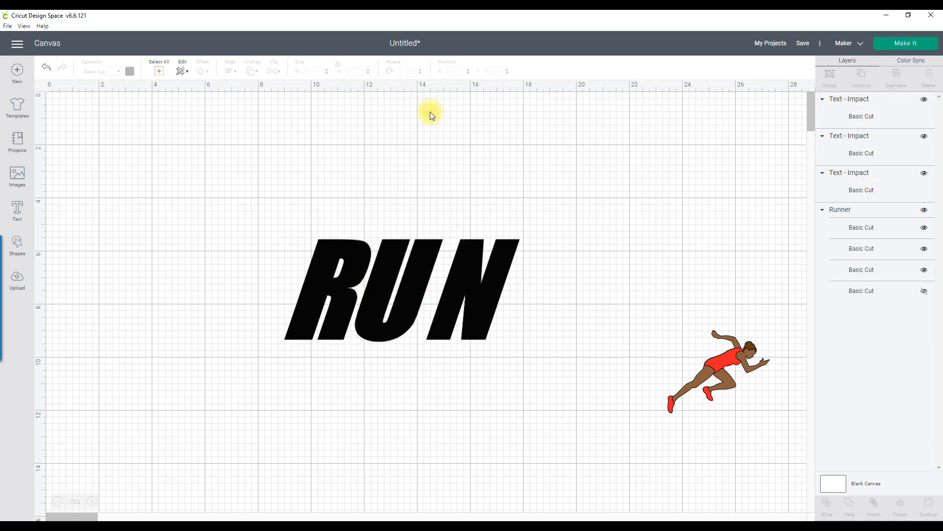
click(480, 286)
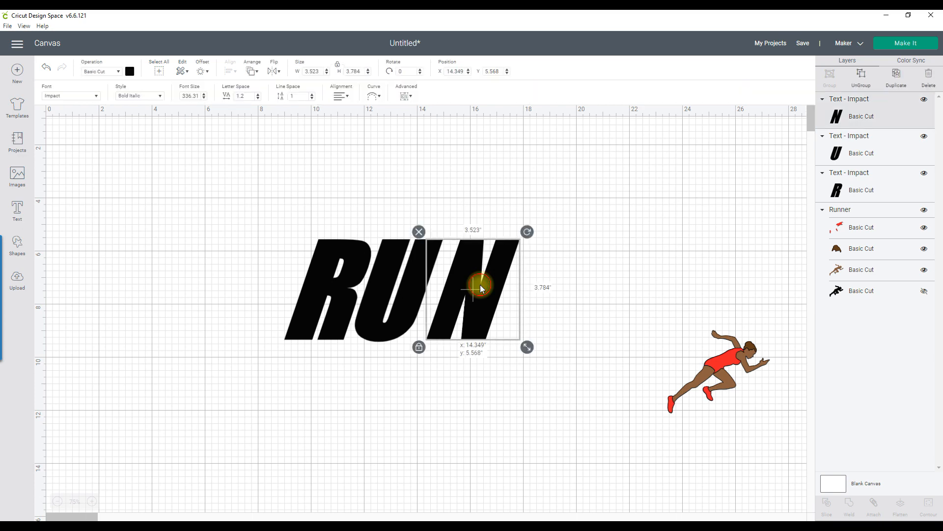
key(Left)
key(Left)
key(Left)
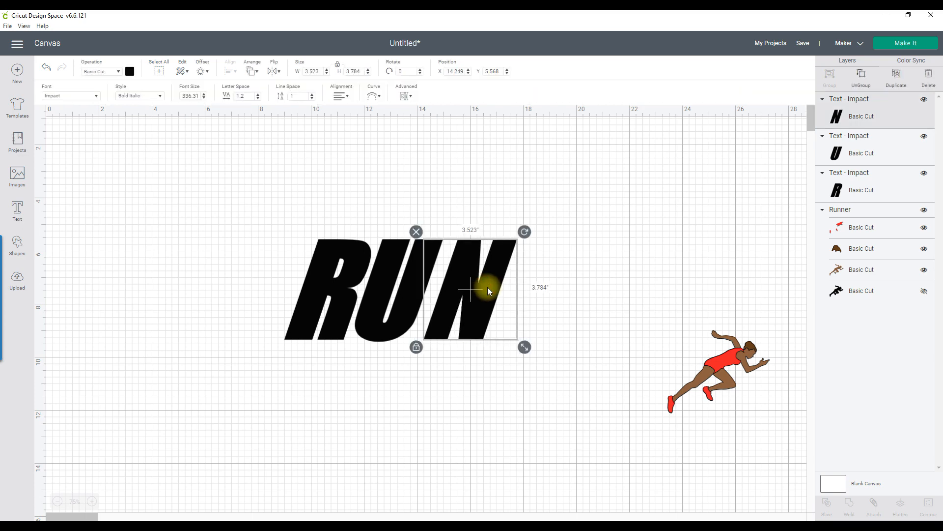
key(Left)
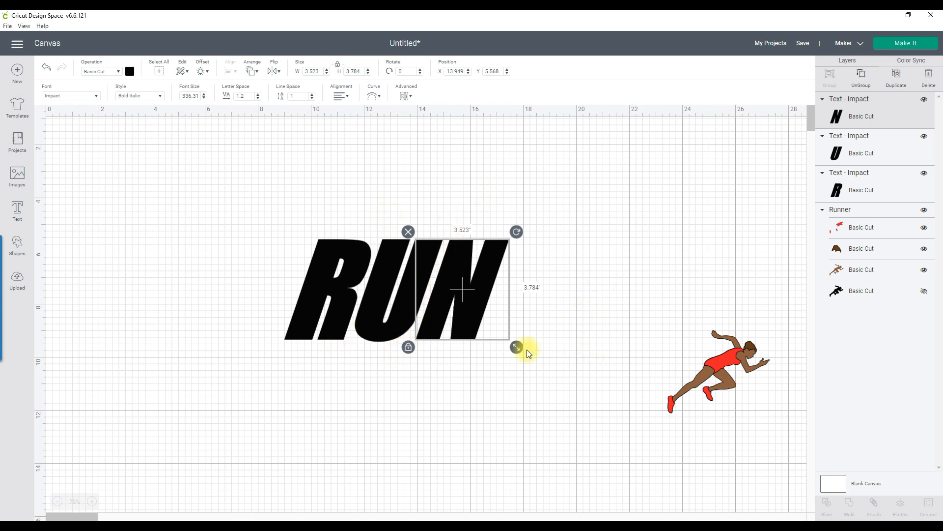
click(271, 434)
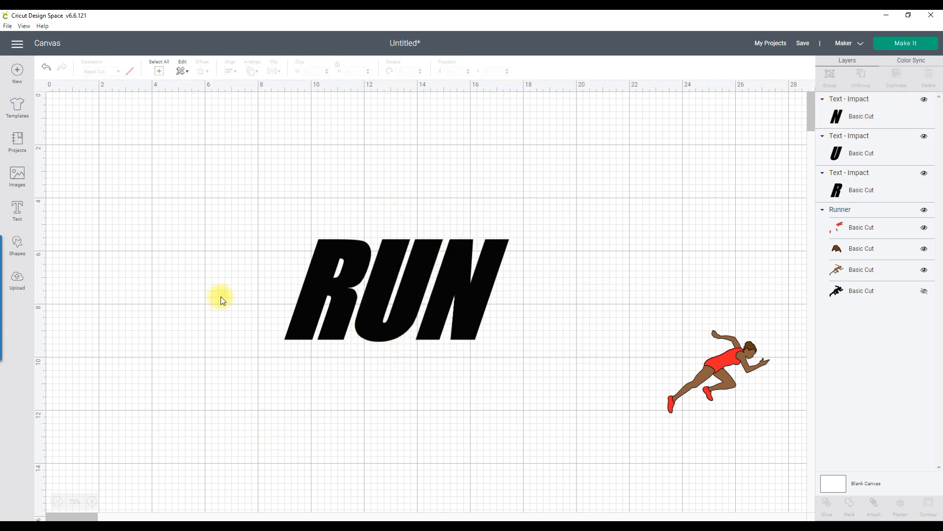
Weld the letters R, U and N into a single shape
drag(236, 198, 562, 373)
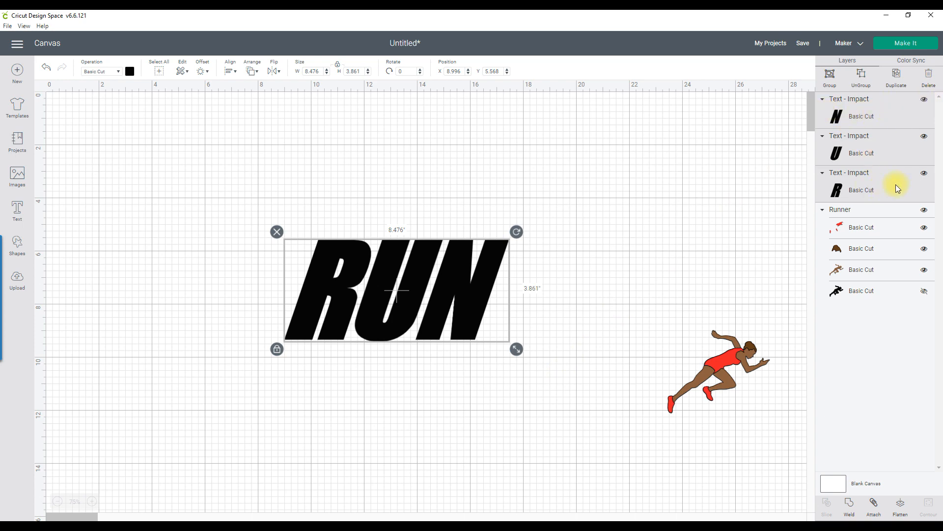
click(849, 505)
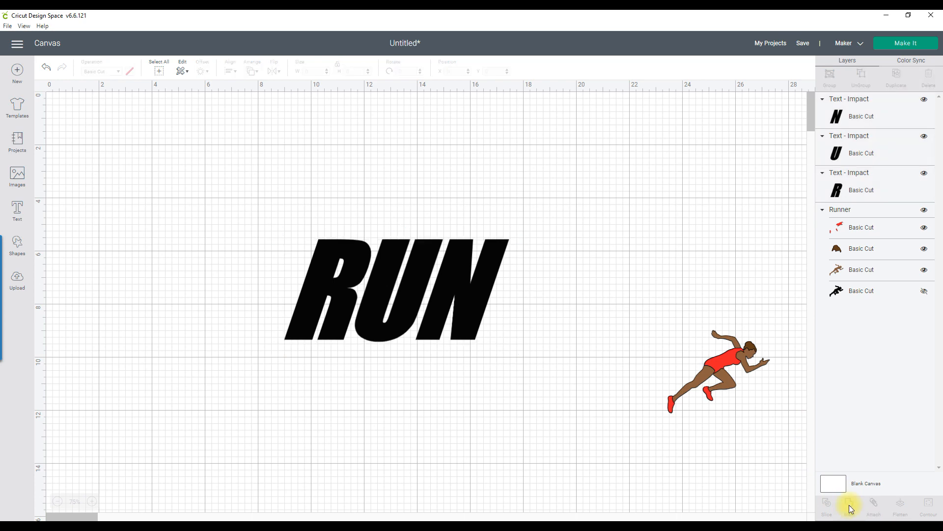
click(362, 268)
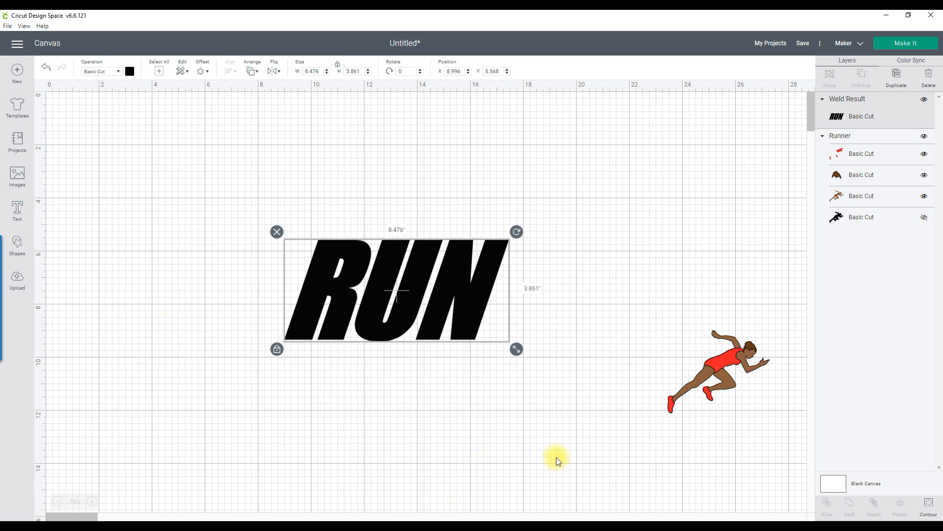
Shift the welded RUN word slightly and move the runner image onto its middle
mouse_move(450, 294)
mouse_down()
mouse_move(472, 258)
mouse_move(457, 288)
mouse_up()
click(727, 363)
drag(726, 361, 423, 267)
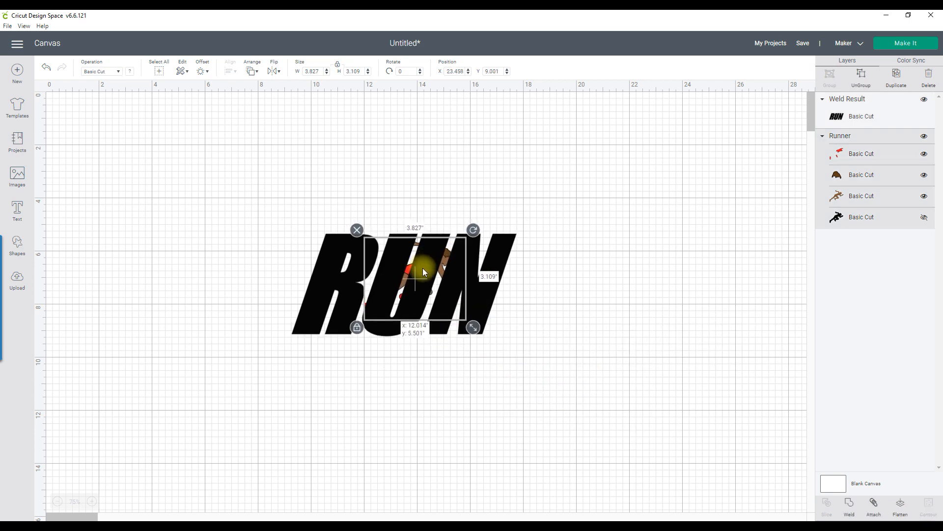
Send the RUN word to the back and reposition the runner over the U and N
click(500, 245)
right_click(502, 246)
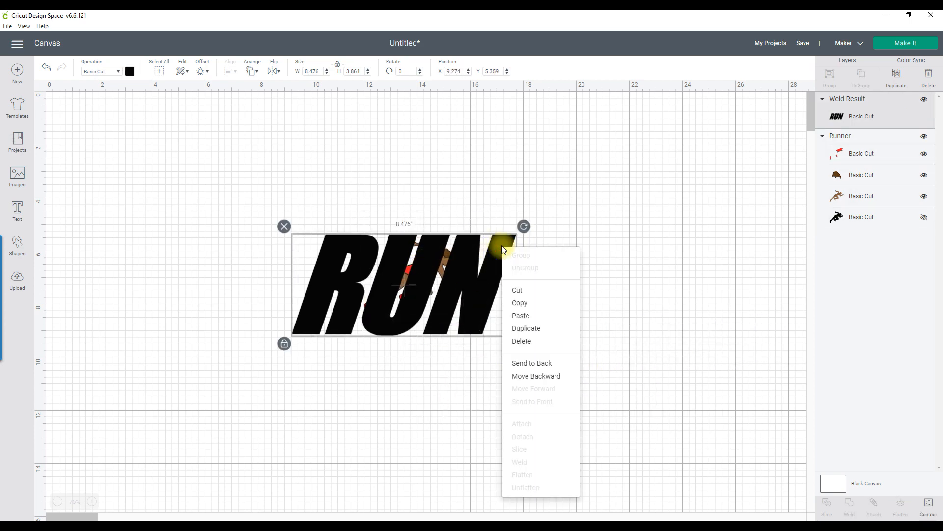
click(531, 364)
click(403, 391)
drag(420, 277, 441, 270)
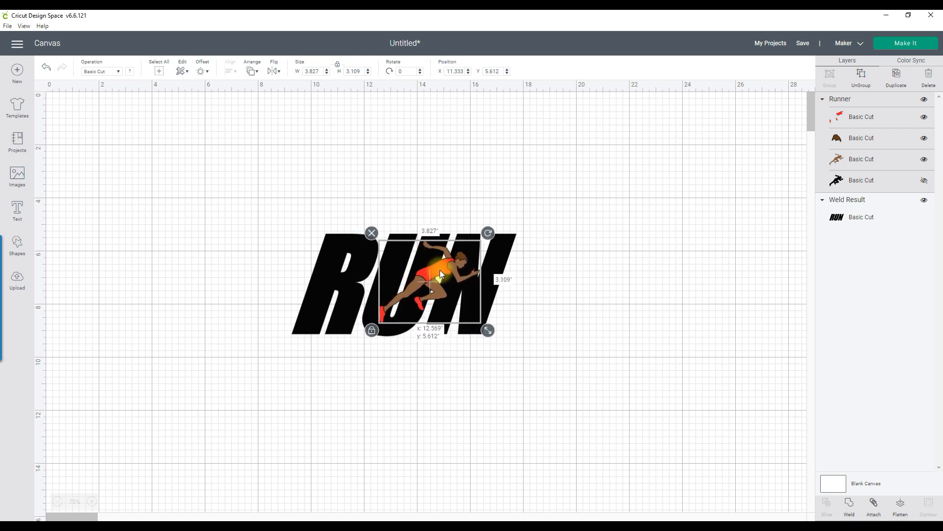
Enlarge the RUN word to about 17.5 inches wide and the runner to about 8 inches wide, positioning the runner over the U and N
click(507, 290)
drag(457, 314, 472, 351)
click(751, 375)
drag(456, 249, 469, 249)
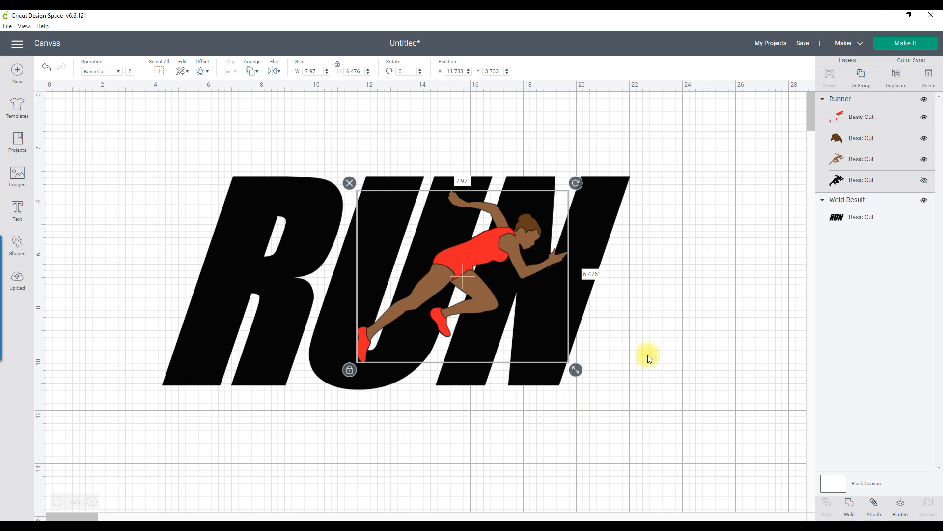
drag(470, 263, 470, 266)
click(722, 317)
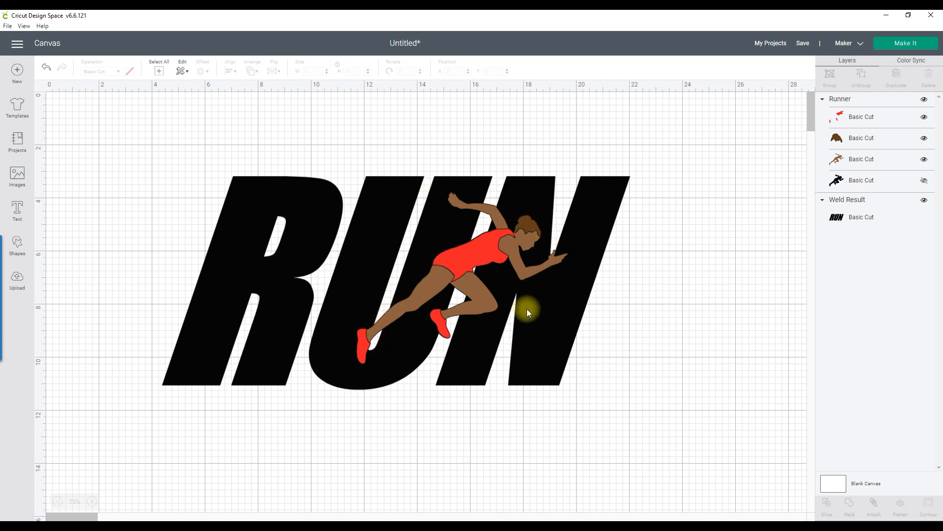
click(462, 263)
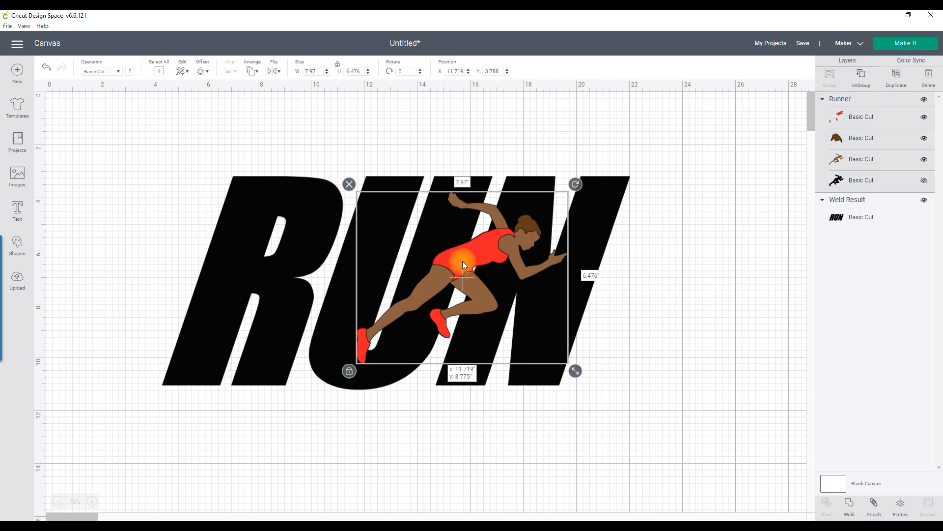
Resize the runner to about 8.8 inches wide and reposition it over the letters U and N
drag(573, 371, 628, 414)
drag(501, 268, 463, 234)
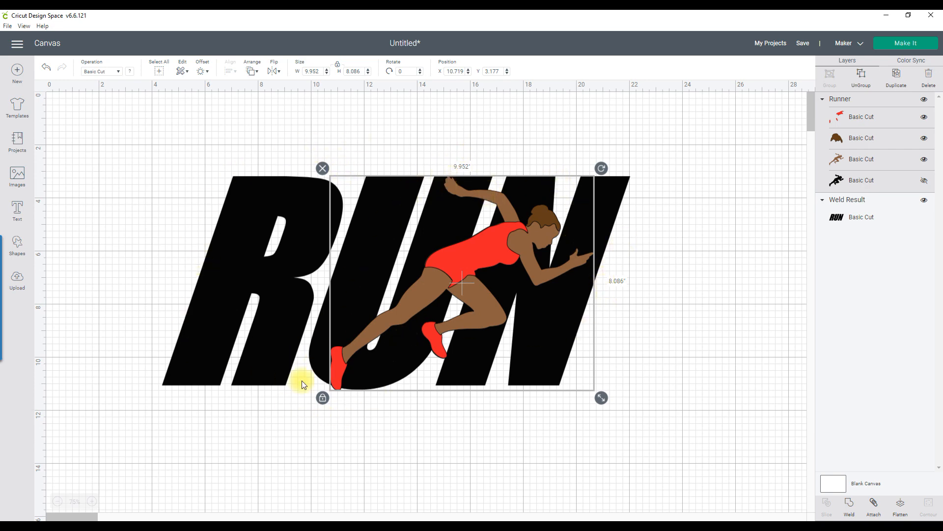
drag(597, 400, 558, 379)
drag(467, 237, 486, 248)
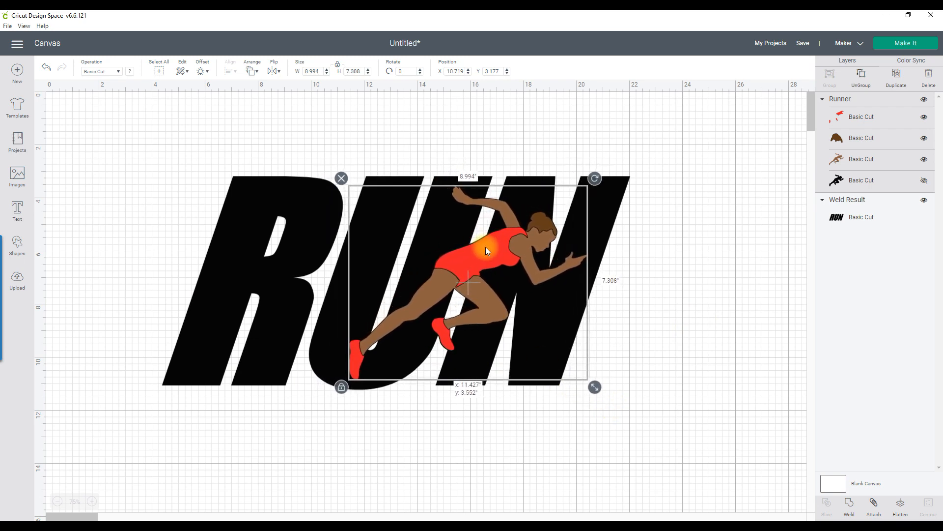
click(641, 319)
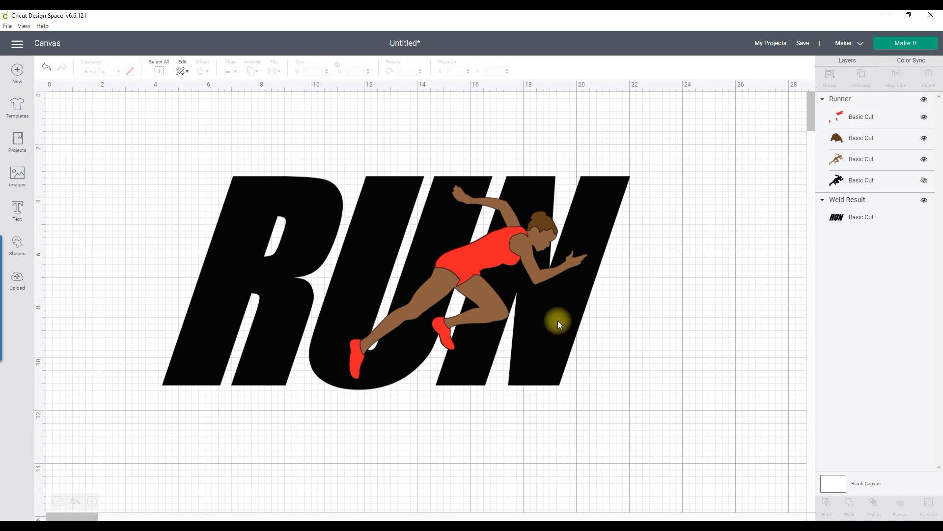
click(498, 271)
drag(594, 385, 590, 381)
drag(501, 248, 505, 254)
click(702, 310)
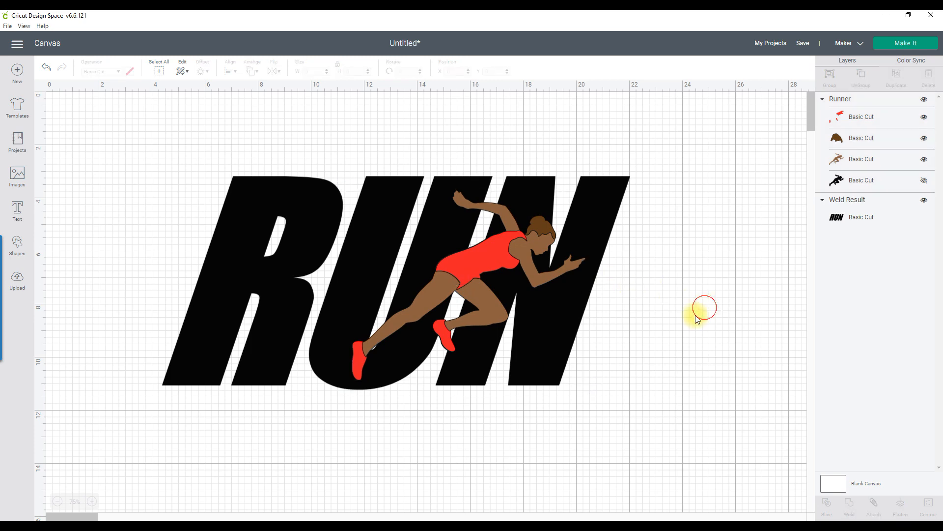
Recolor the welded RUN word from the material colors to light pink
click(489, 266)
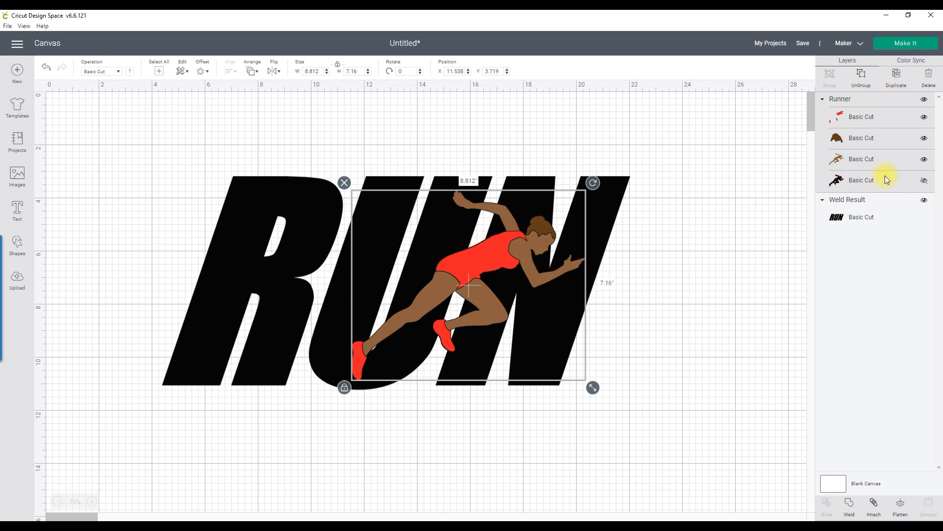
click(925, 182)
click(260, 202)
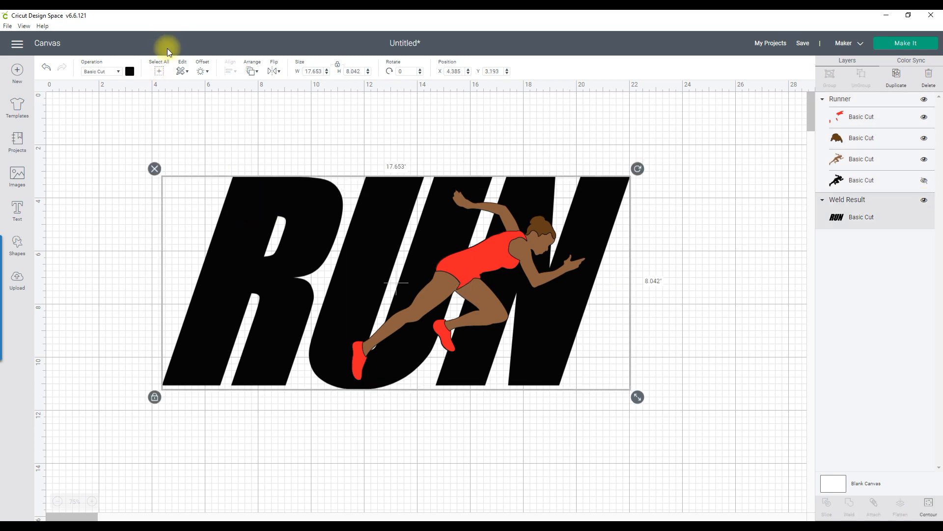
click(130, 72)
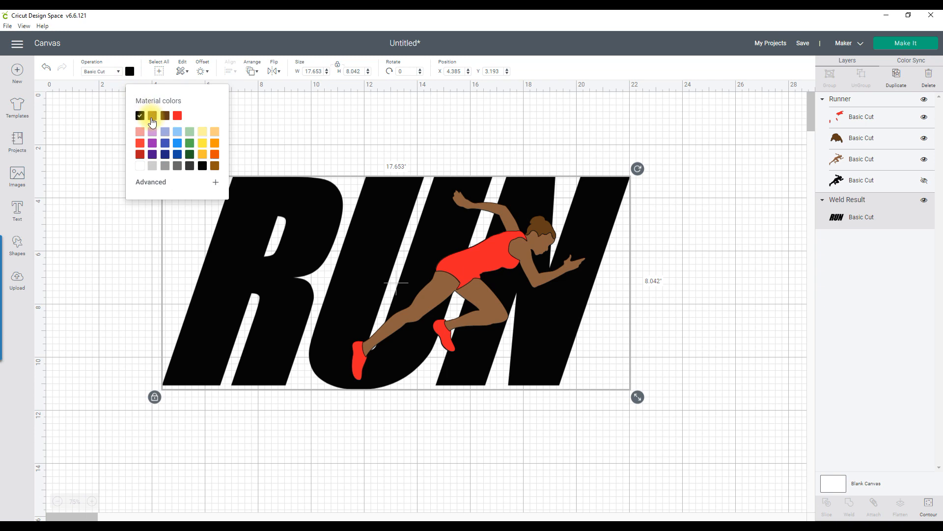
click(140, 132)
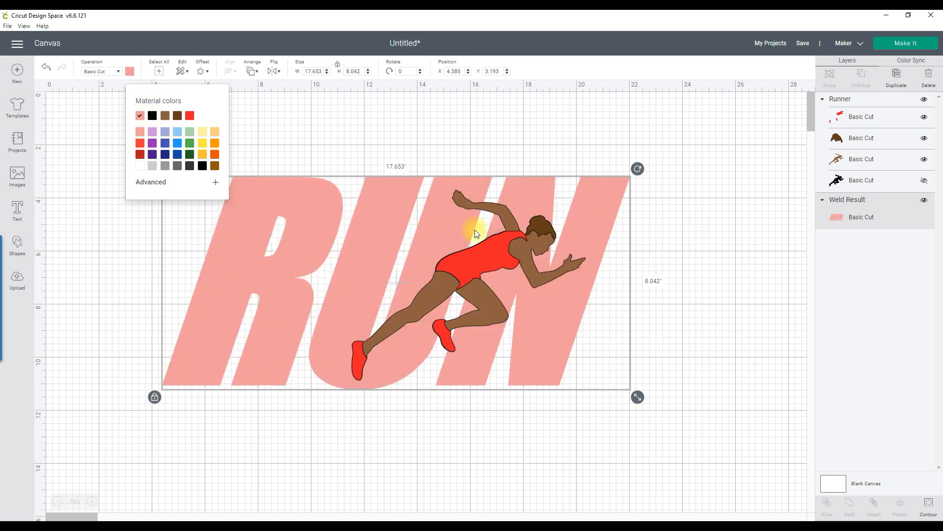
Show the runner's black background layer to examine its thick outline against the letters, and hide it again
click(527, 253)
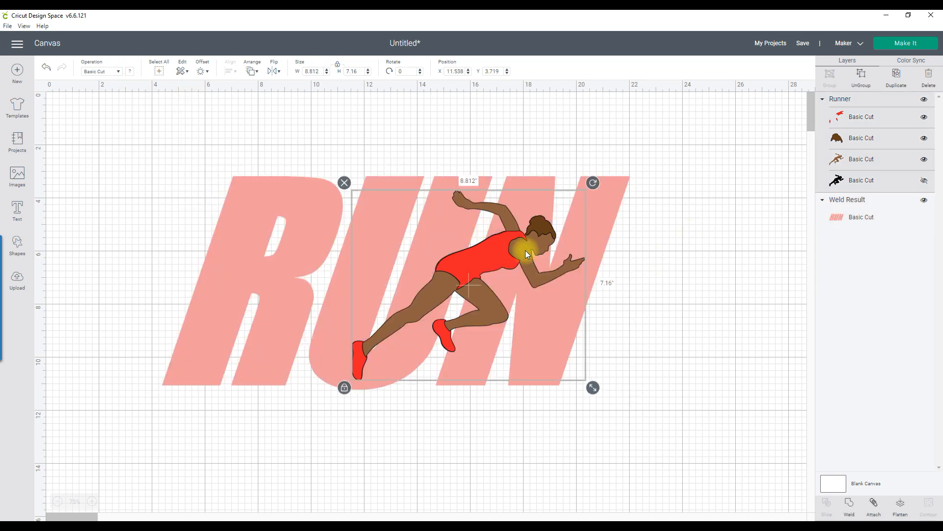
click(925, 182)
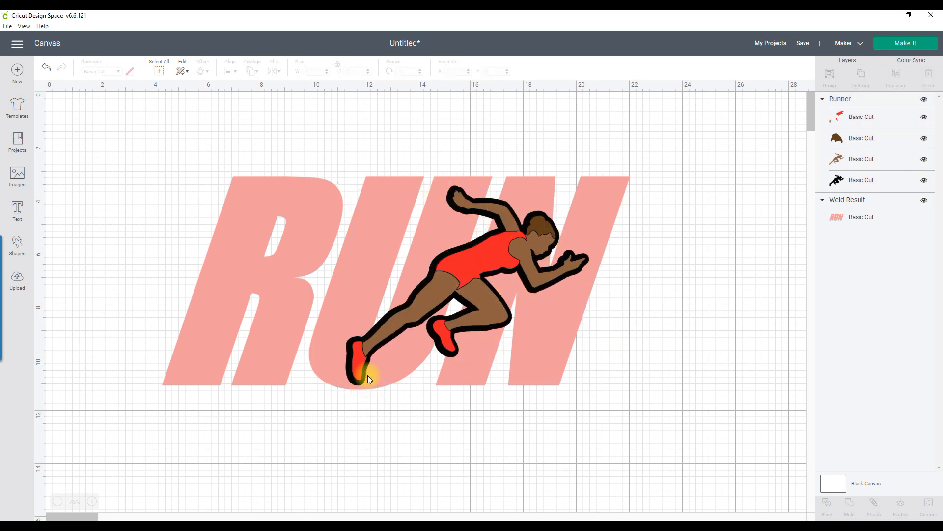
click(925, 181)
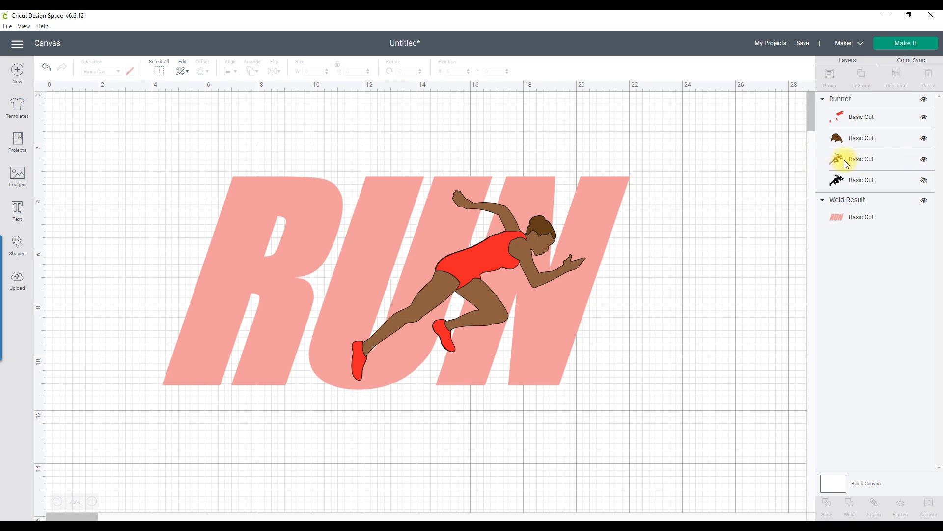
Hide the runner's hair and red clothing layers and add a 0.1 in offset with rounded corners around the body
click(925, 139)
click(925, 118)
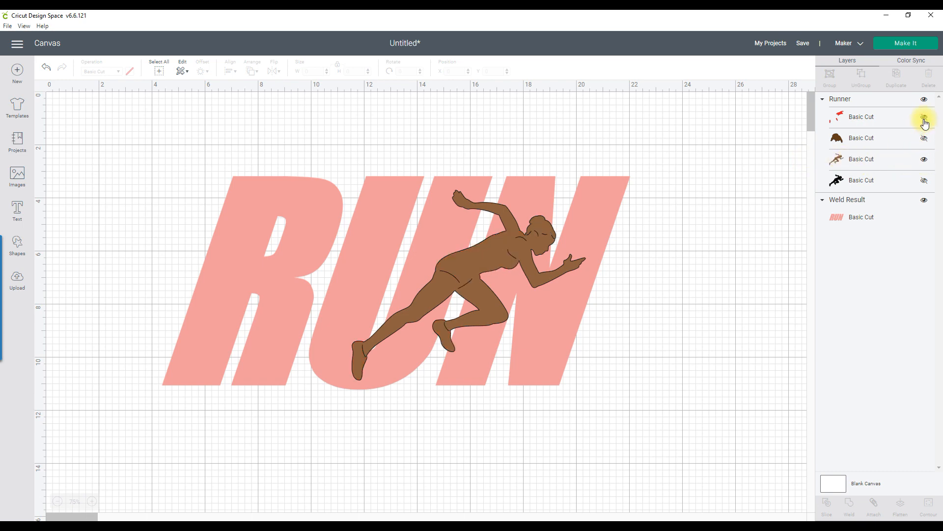
click(492, 253)
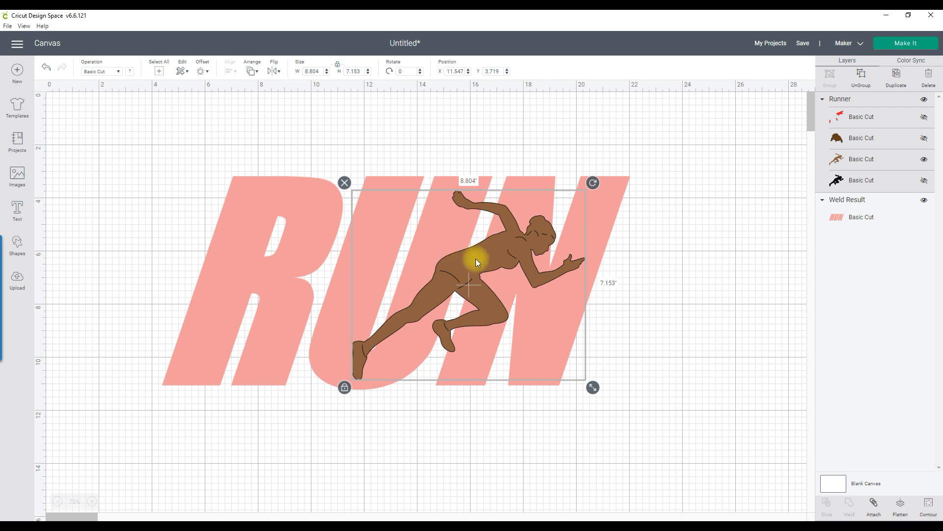
click(203, 70)
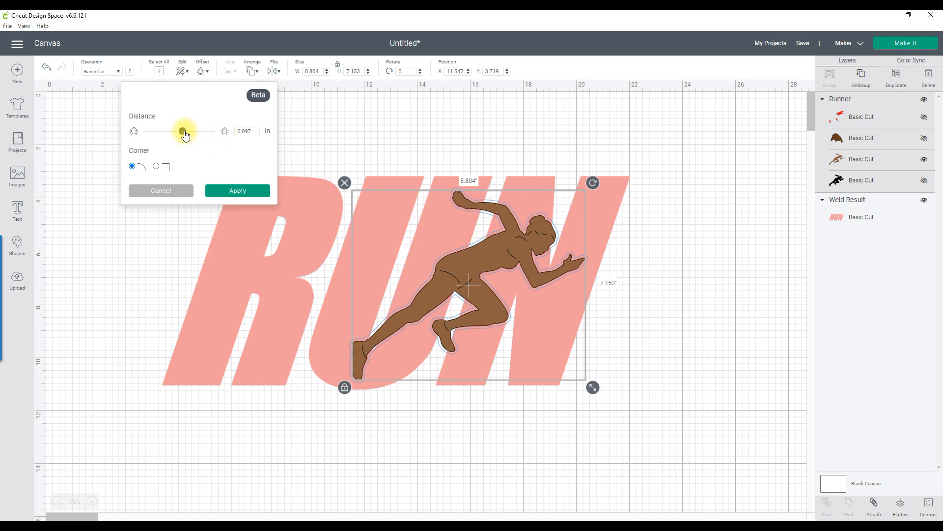
drag(185, 136, 193, 139)
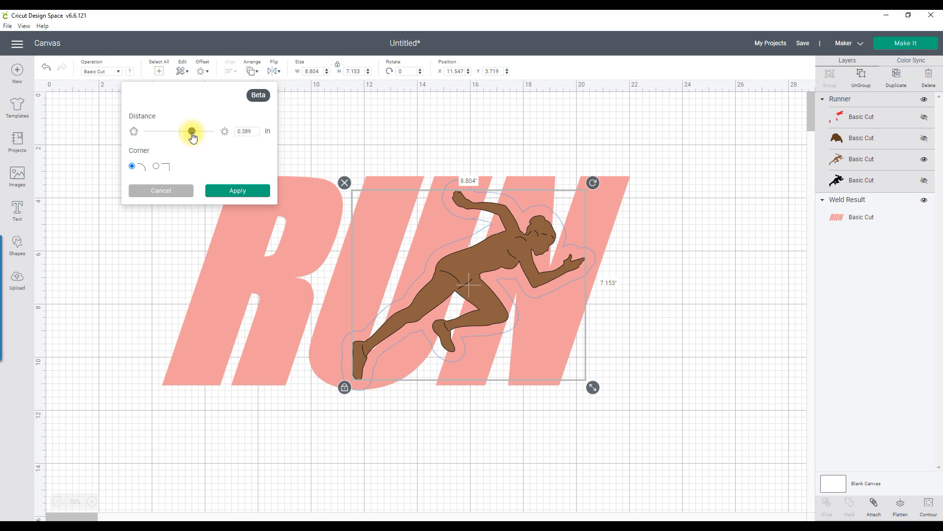
drag(192, 138, 186, 136)
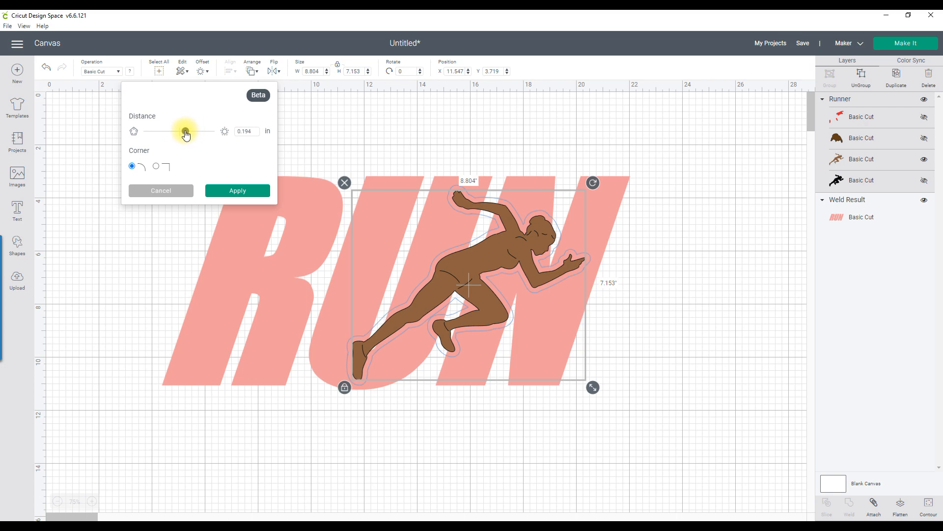
drag(186, 135, 185, 135)
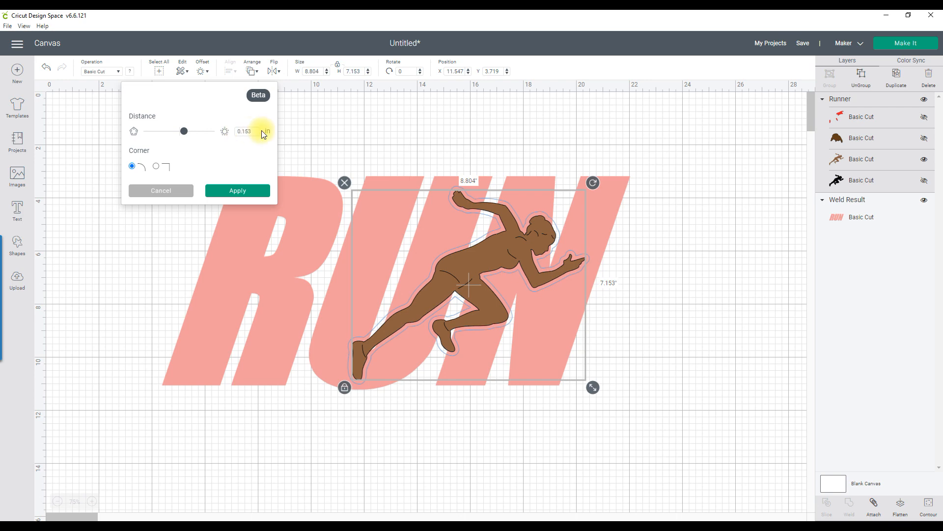
drag(253, 131, 214, 131)
text(0)
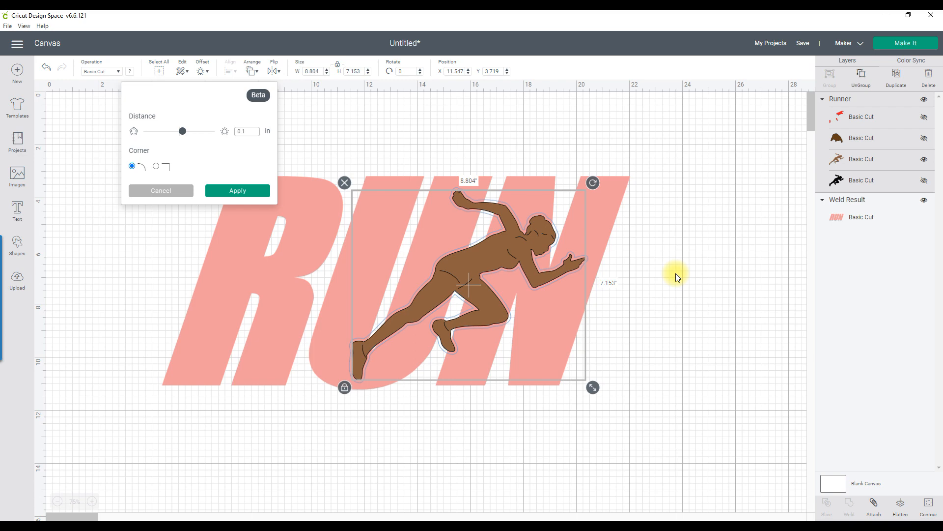
click(241, 191)
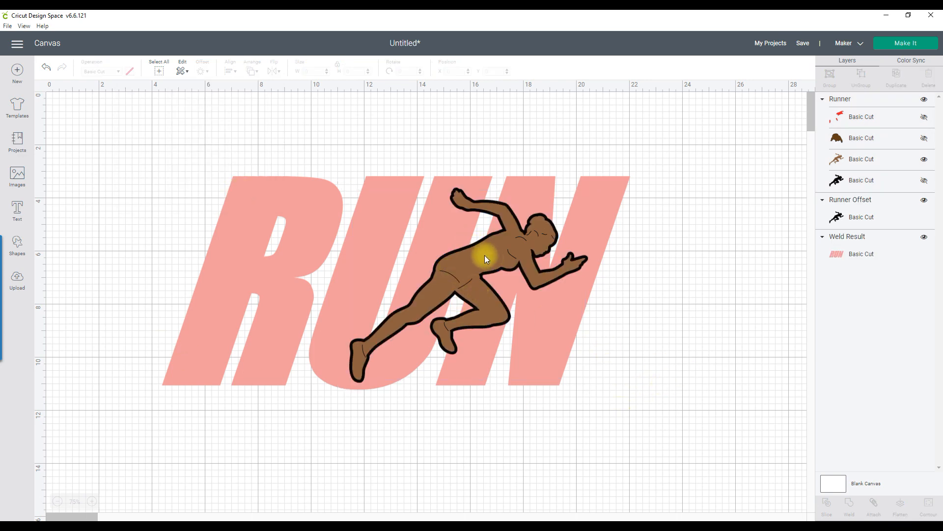
Move the runner off the word and slice the black runner offset out of the RUN word
drag(485, 255, 798, 264)
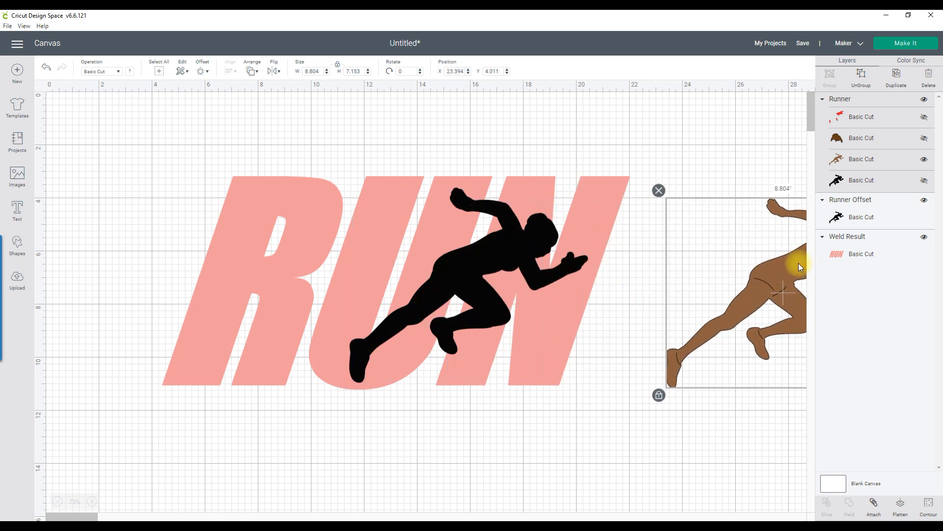
click(459, 259)
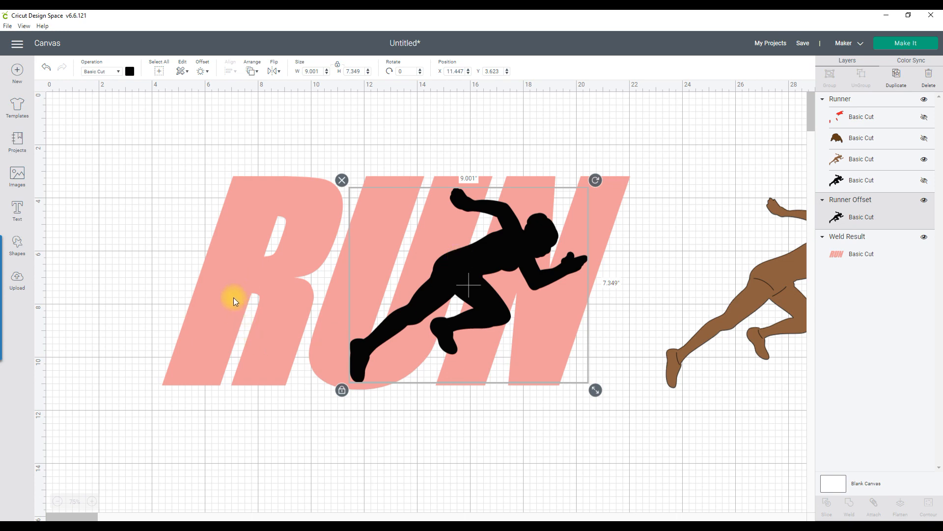
shift+click(245, 193)
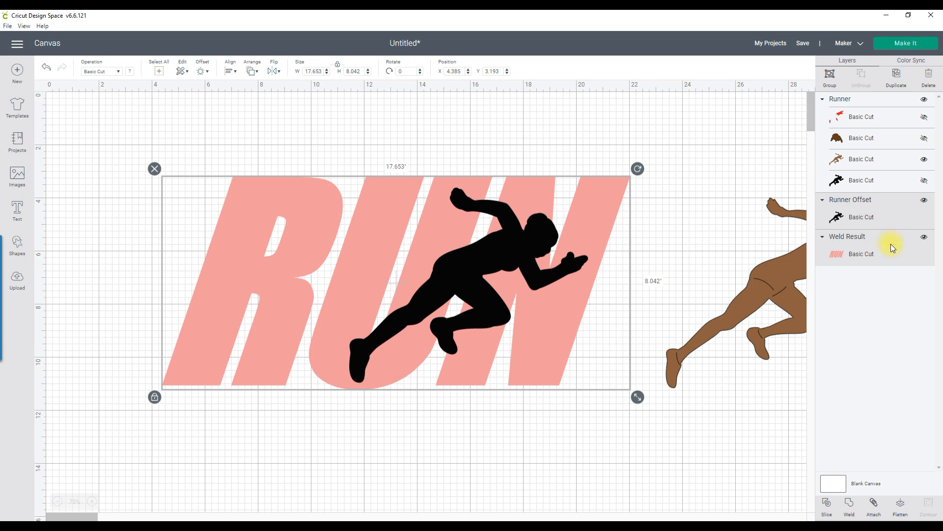
click(826, 503)
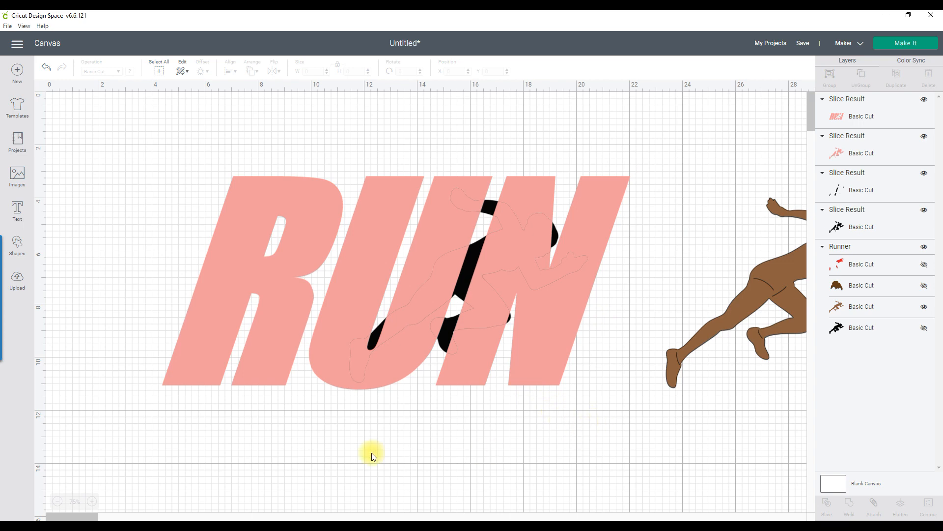
Separate the sliced RUN word from the leftover runner pieces, placing the scraps far below and the word near the canvas's upper area
click(227, 339)
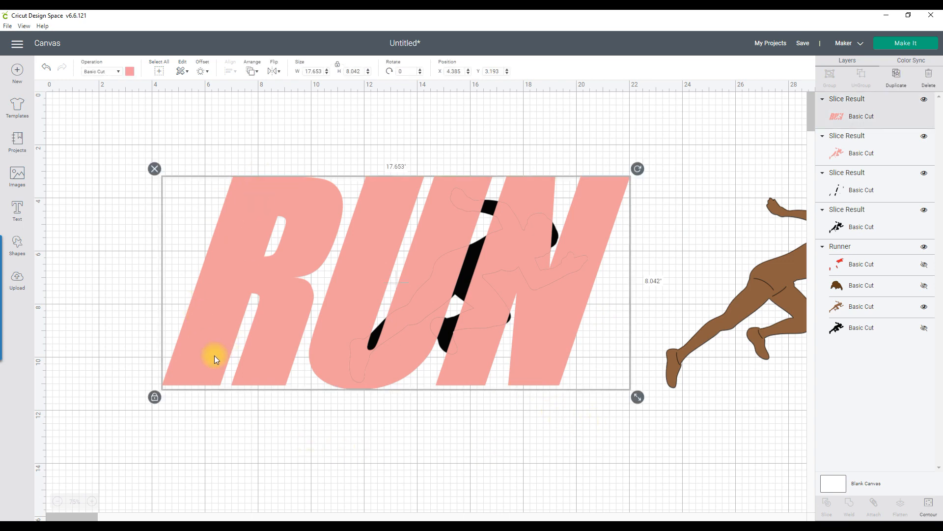
drag(196, 374, 82, 449)
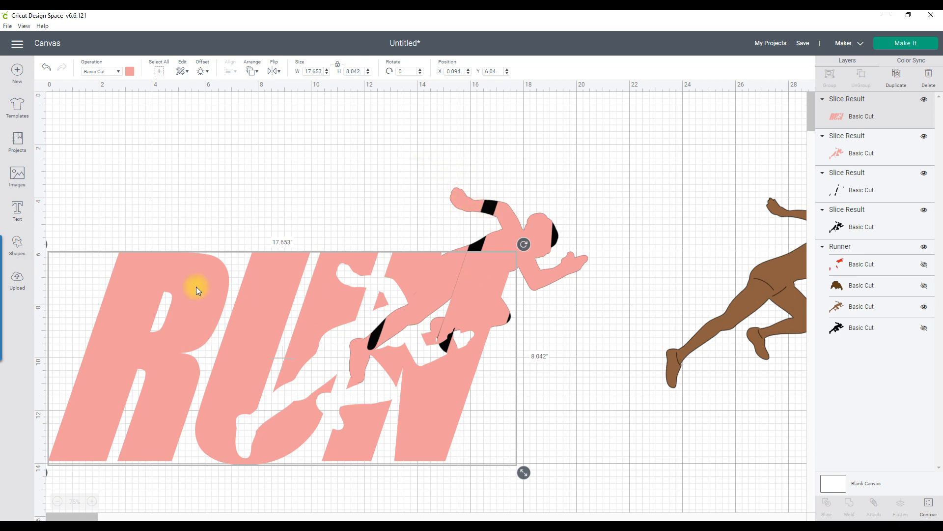
drag(120, 288, 170, 385)
drag(307, 125, 626, 407)
drag(358, 384, 771, 530)
drag(478, 478, 568, 220)
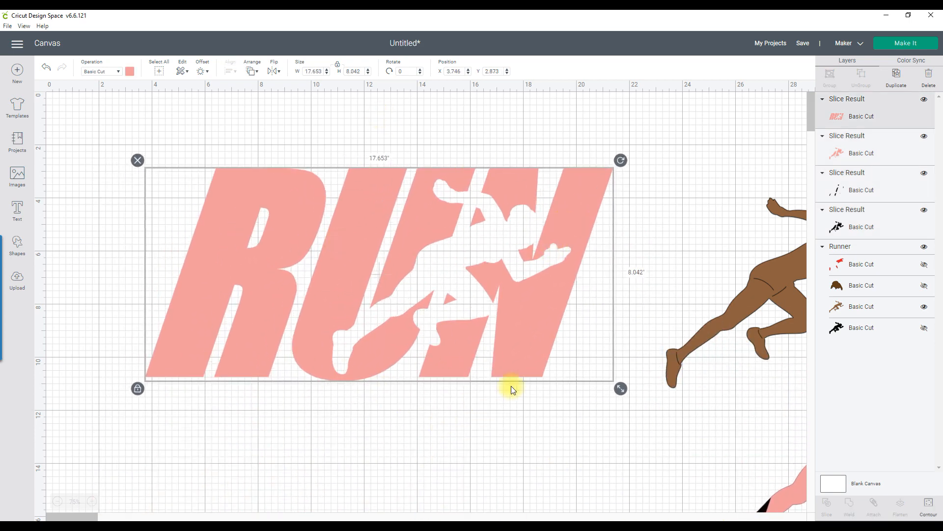
Fit the runner into the cut-out in the RUN word and unhide its red clothing and hair layers
drag(794, 274, 462, 258)
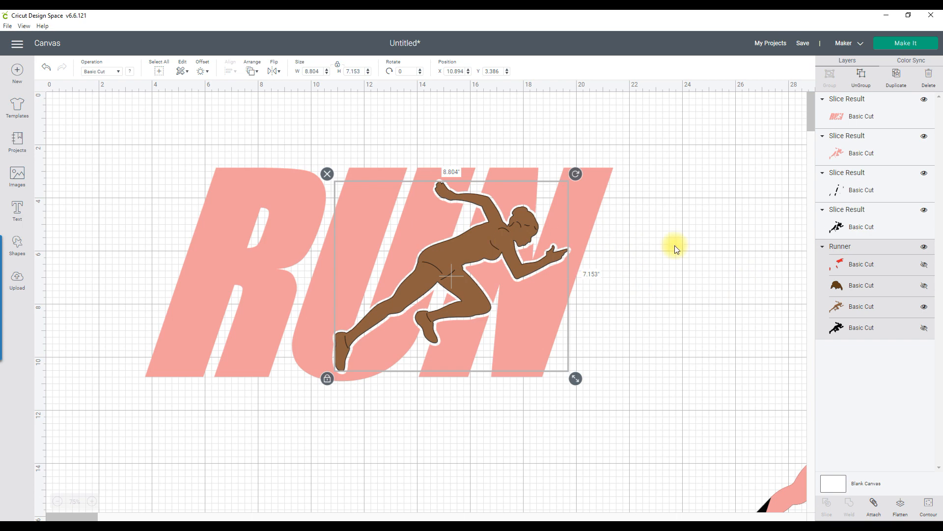
click(923, 265)
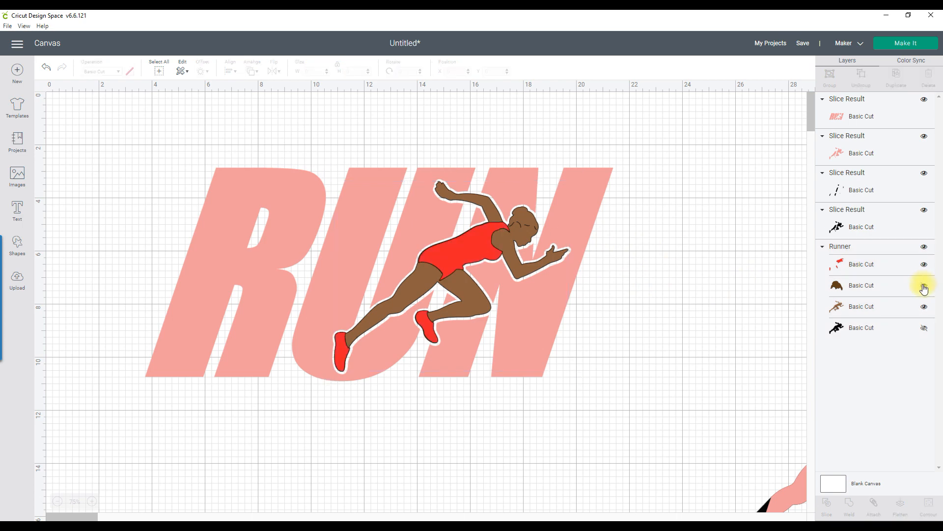
click(923, 286)
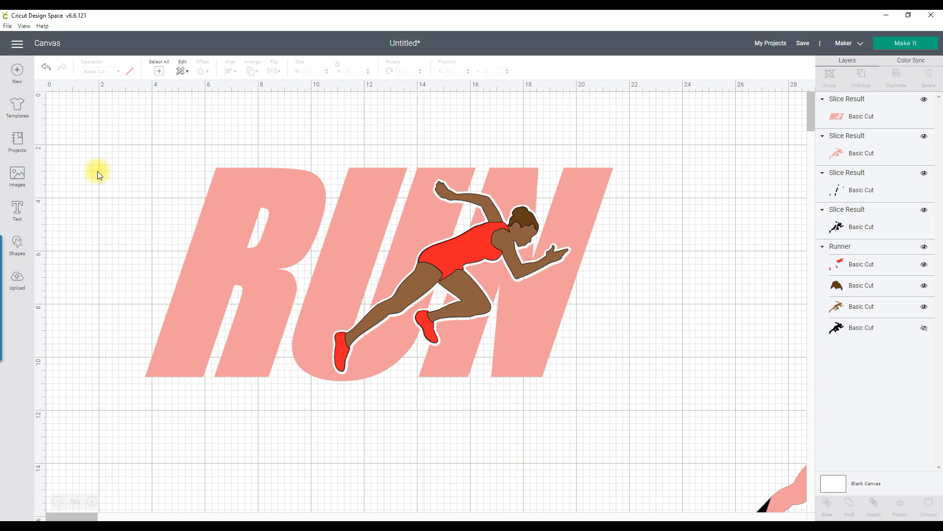
Shrink the RUN word and runner together to about 8 inches wide
drag(120, 109, 682, 449)
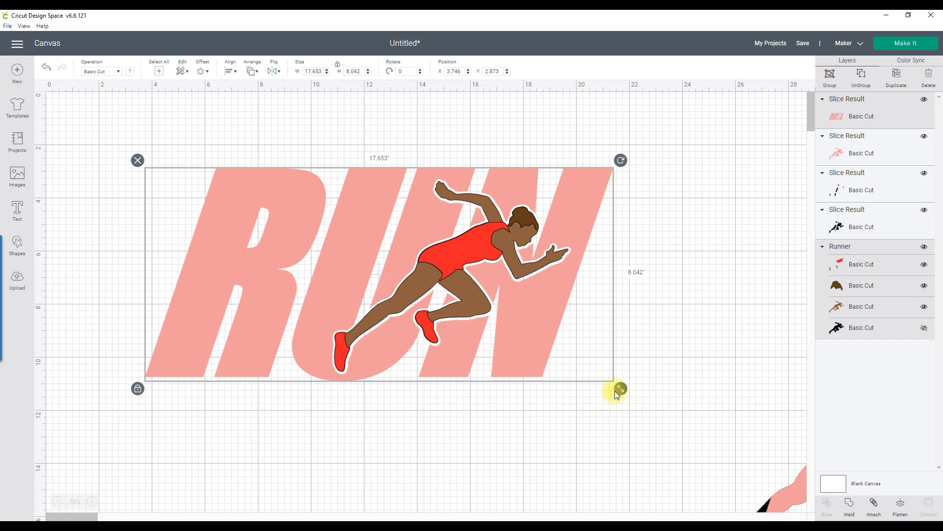
drag(624, 390, 374, 272)
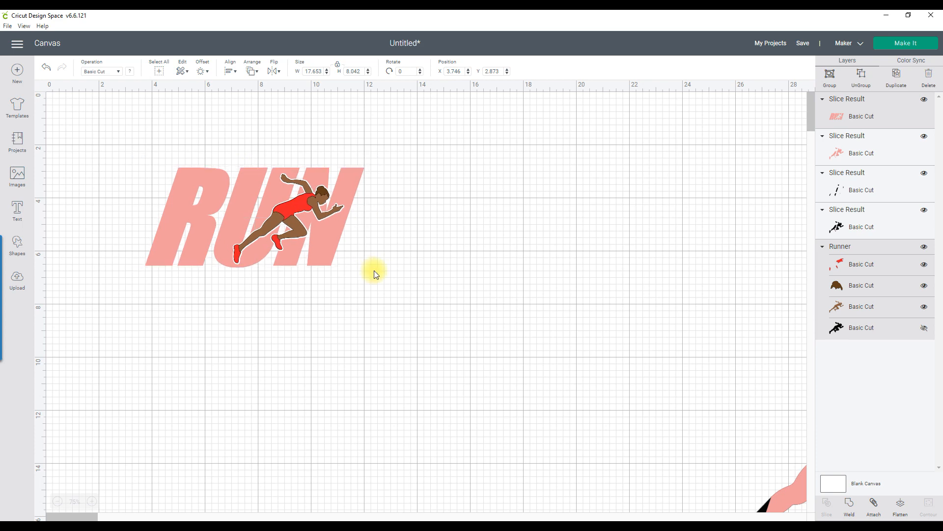